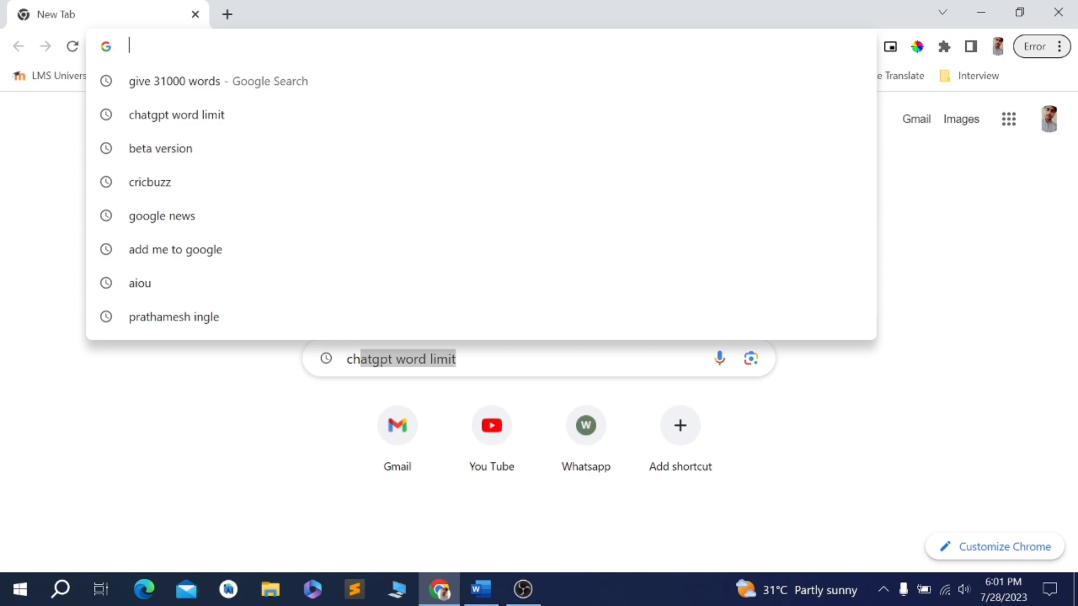
type("chat.openai.com")
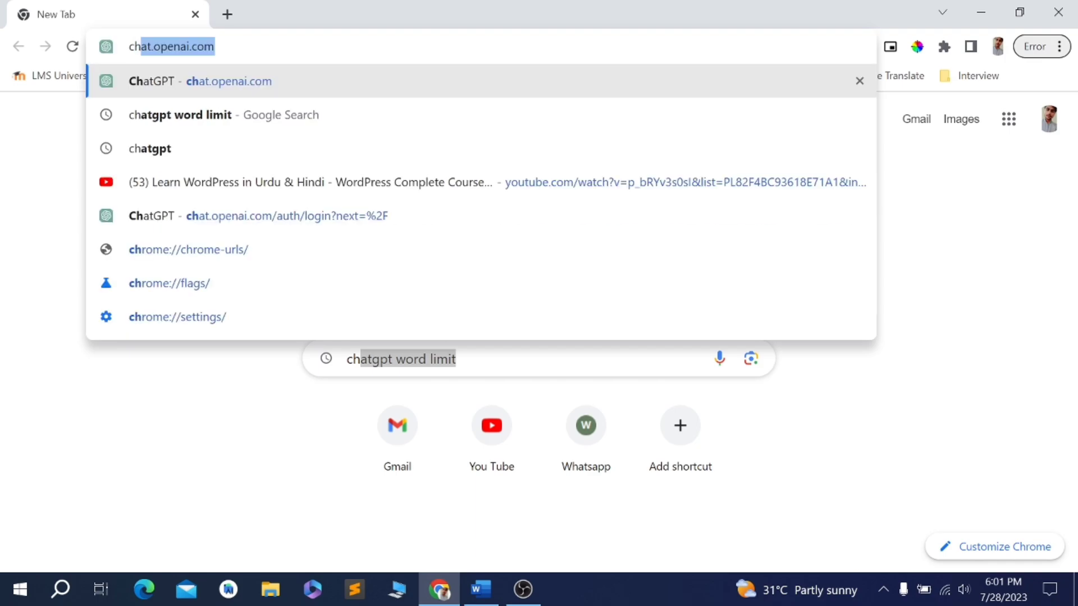
Load chat.openai.com in Chrome to reach the ChatGPT new-chat page
key("Return")
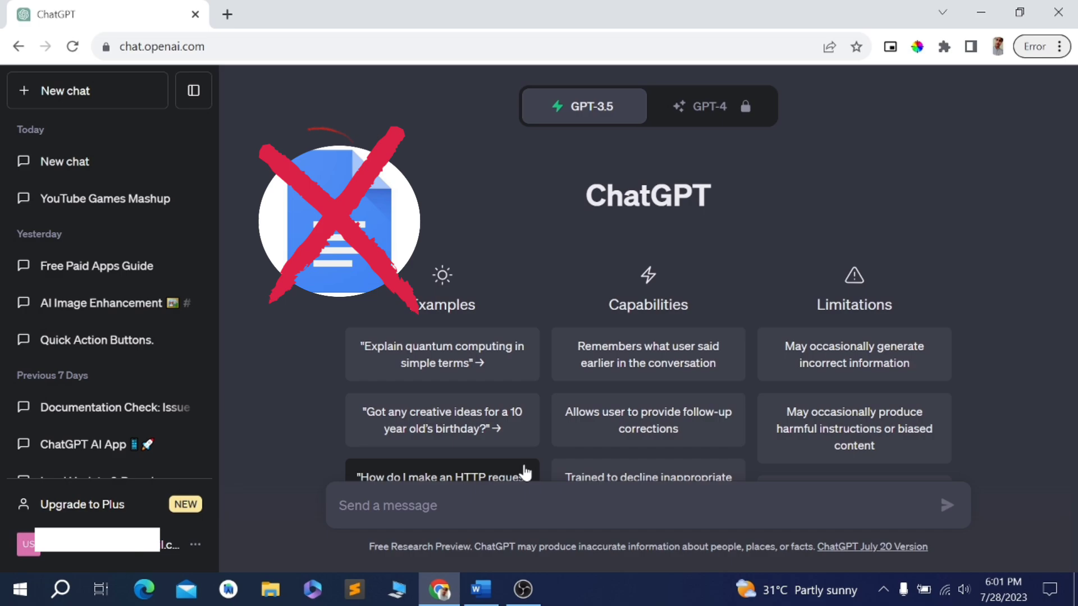
Copy all text of the 7,080-word check document in Word, then minimize Word
left_click(480, 590)
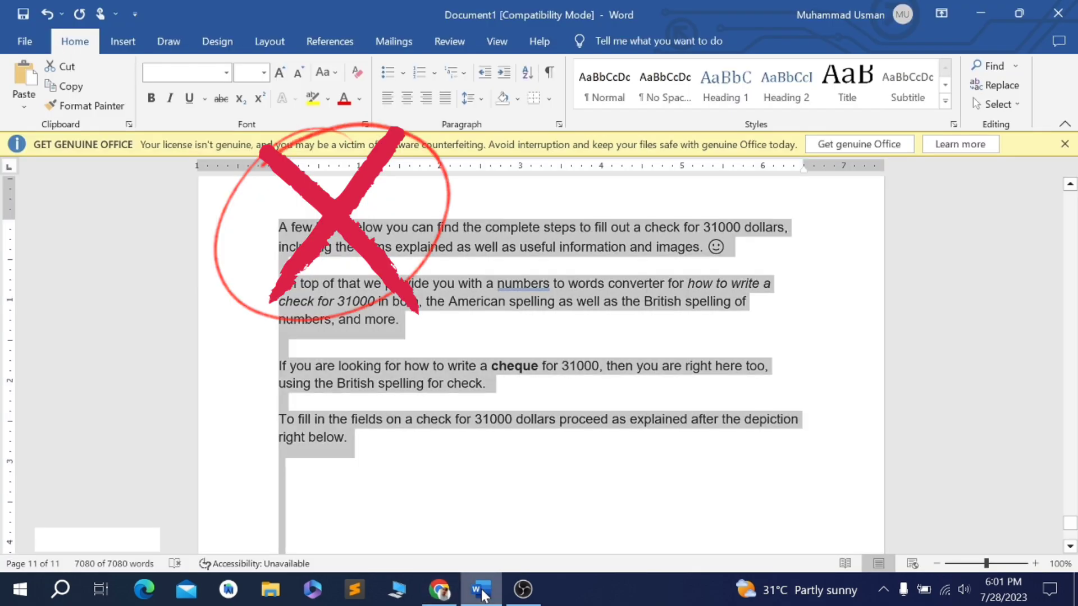
left_click(458, 465)
key("ctrl+a")
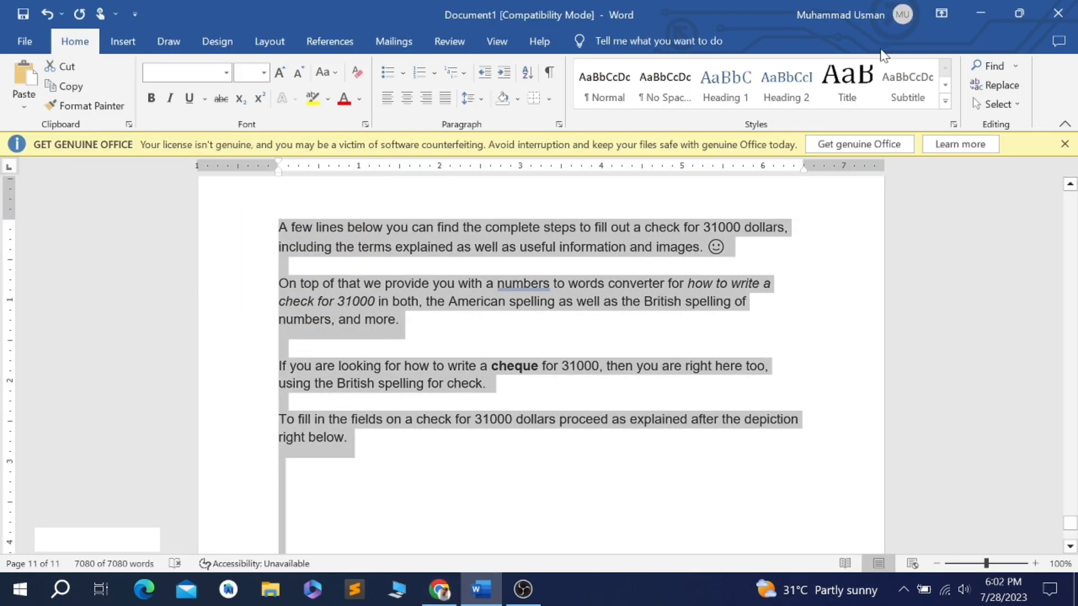
left_click(979, 18)
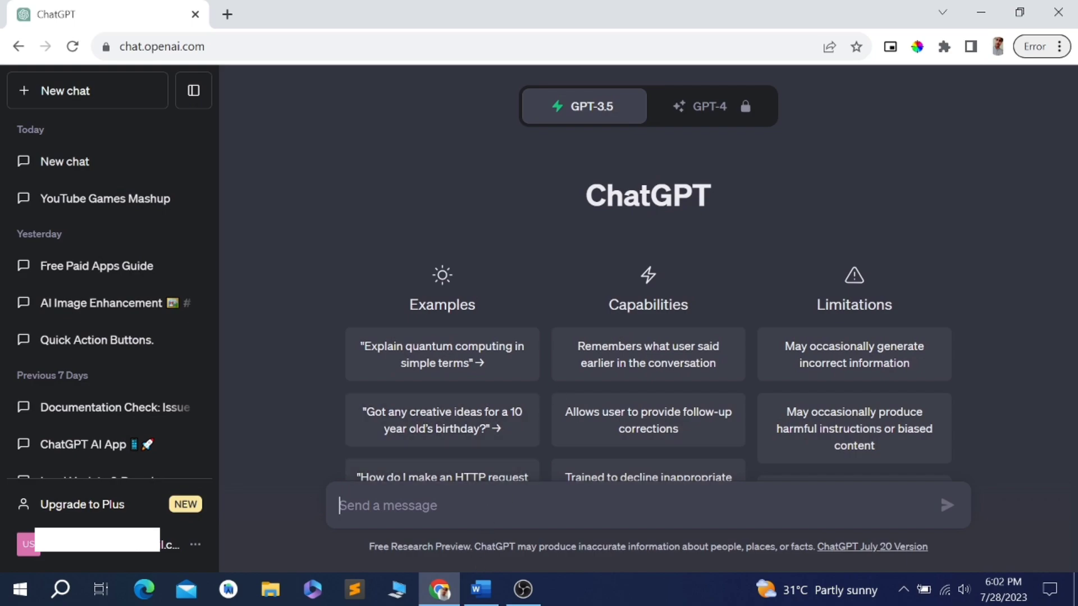
Send the pasted check text, get the 'message too long' error, and reload ChatGPT
key("ctrl+v")
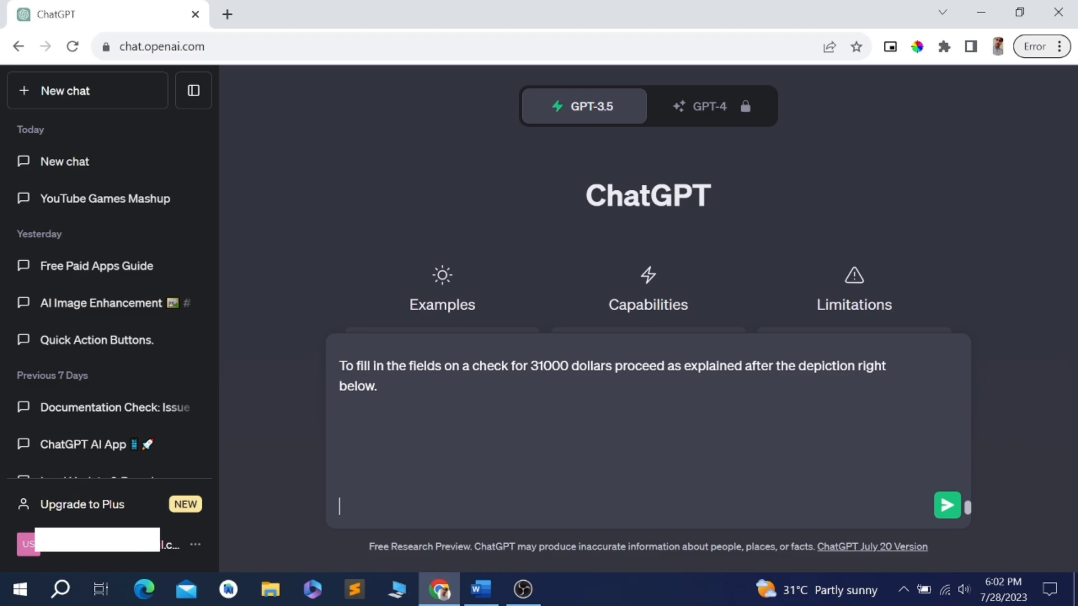
key("Return")
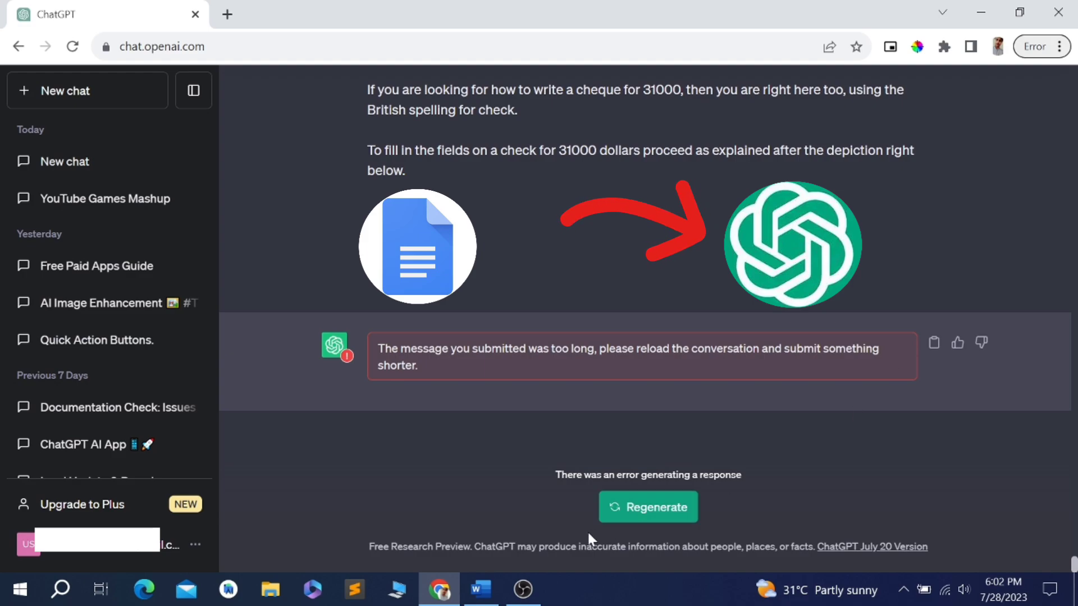
left_click(73, 47)
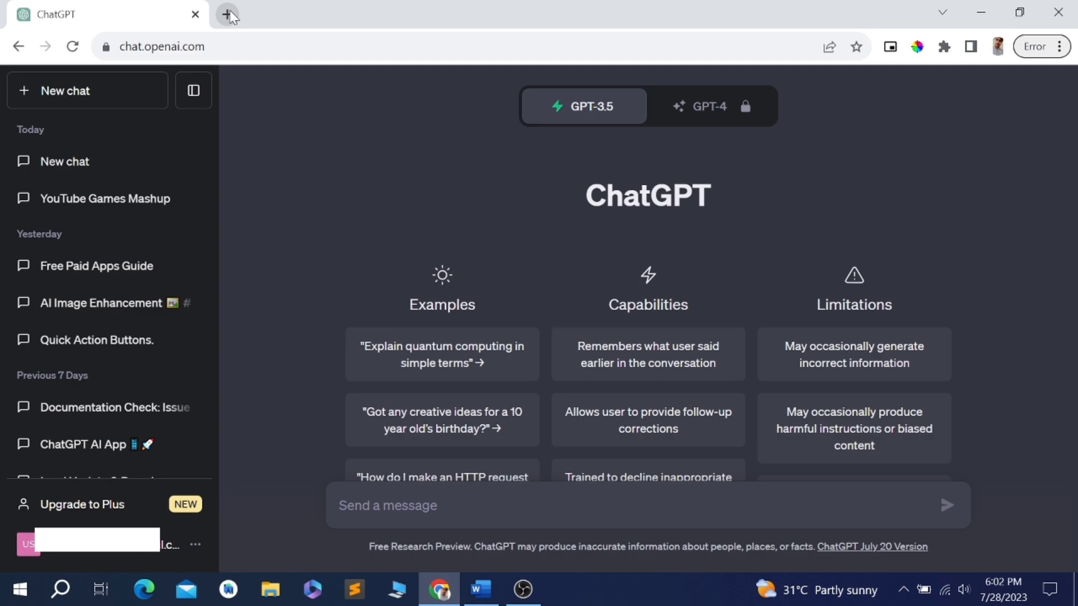
Search Google in a new tab for 'chat gpt file upload extension'
left_click(228, 15)
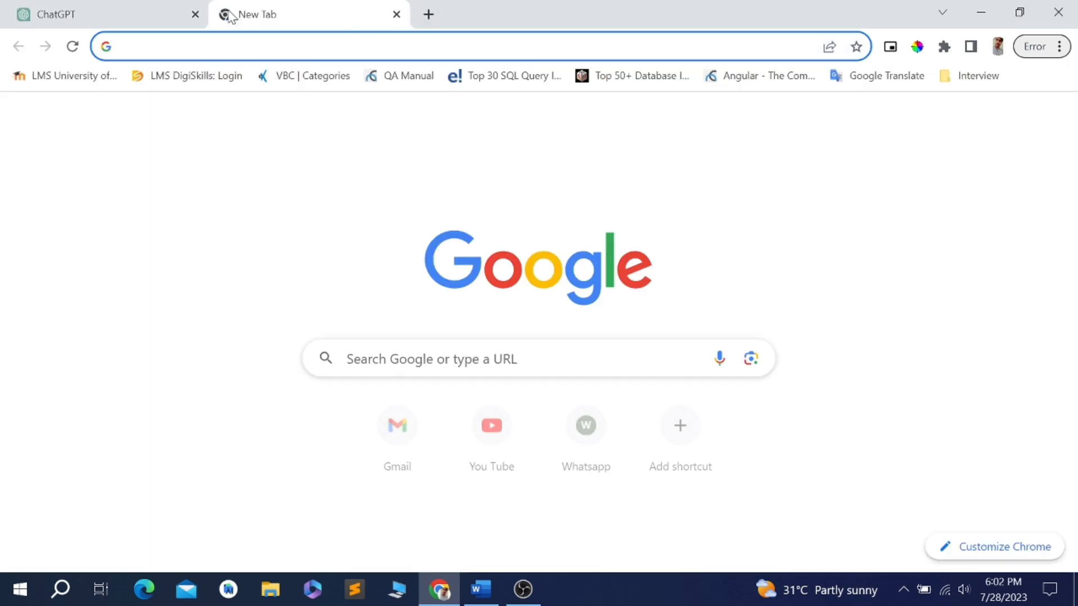
type("ch")
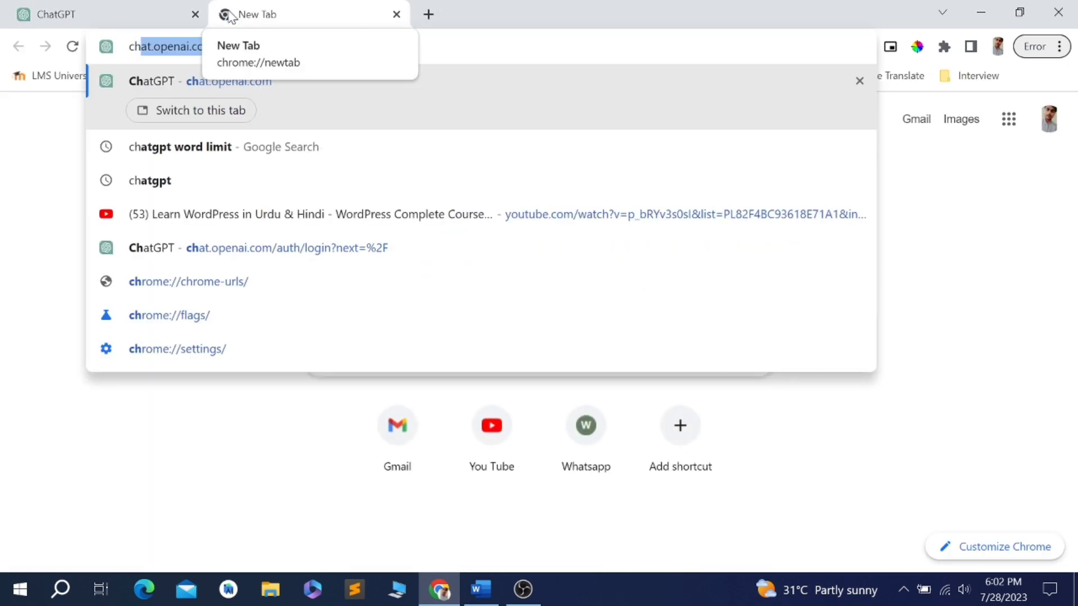
type("at")
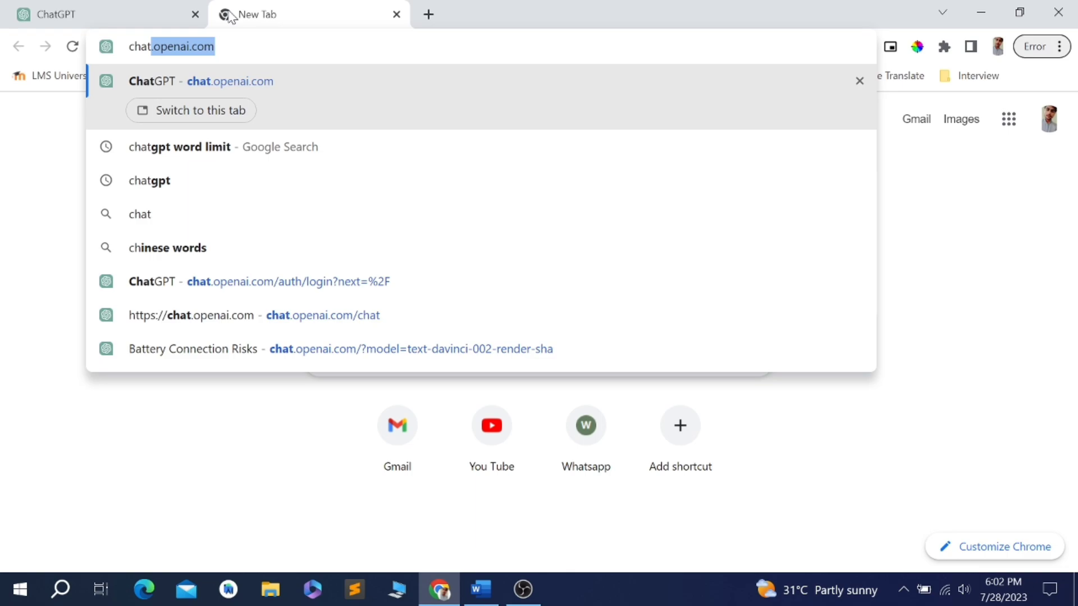
type(" gpt")
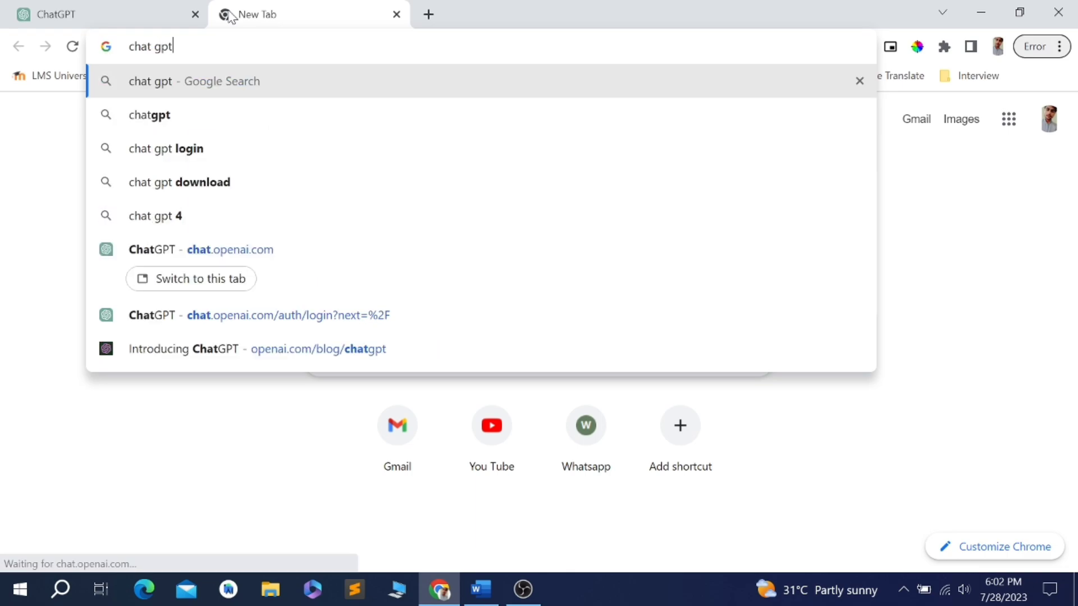
type(" fil")
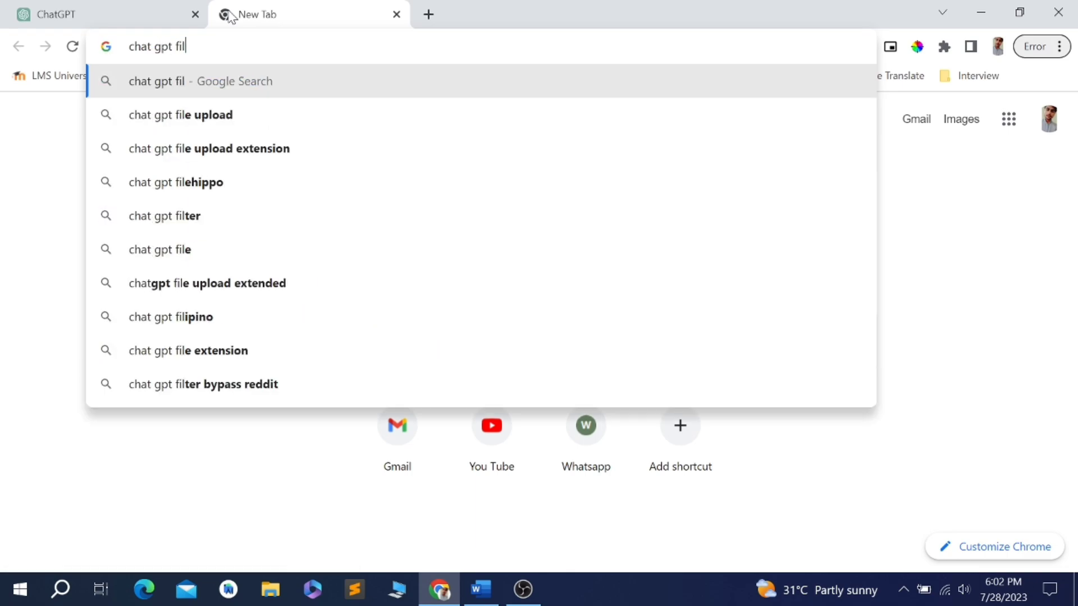
key("Down")
key("Down")
key("Return")
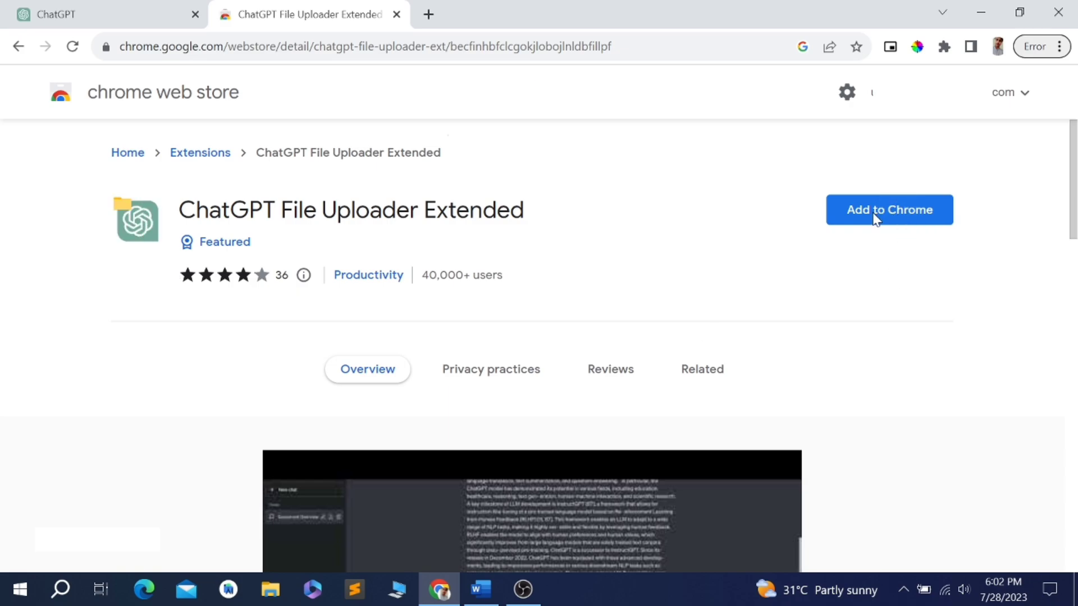
Add ChatGPT File Uploader Extended to Chrome and confirm it appears among installed extensions
left_click(876, 219)
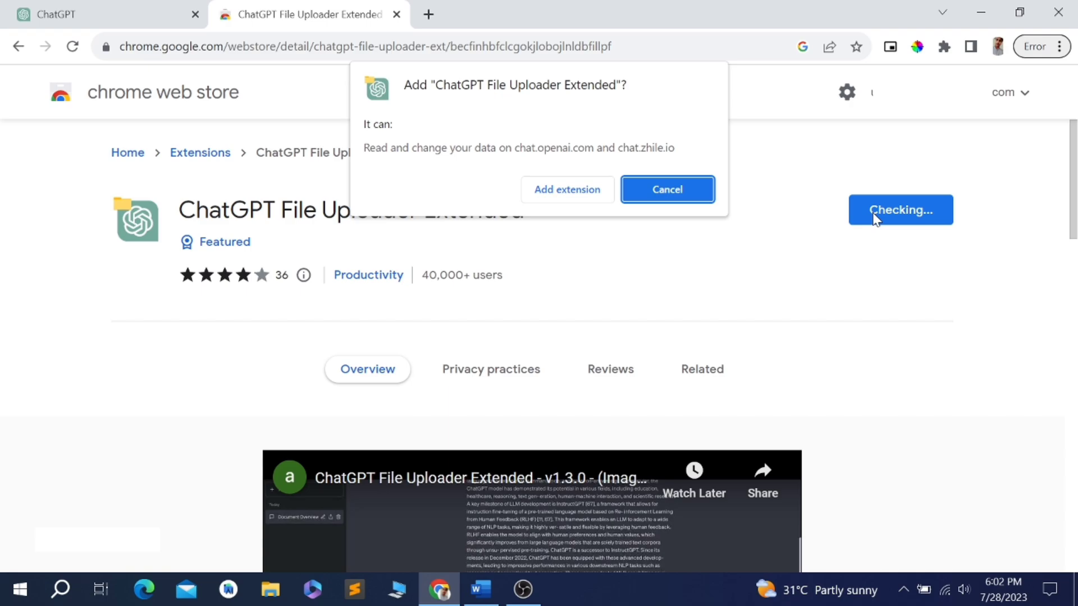
left_click(591, 189)
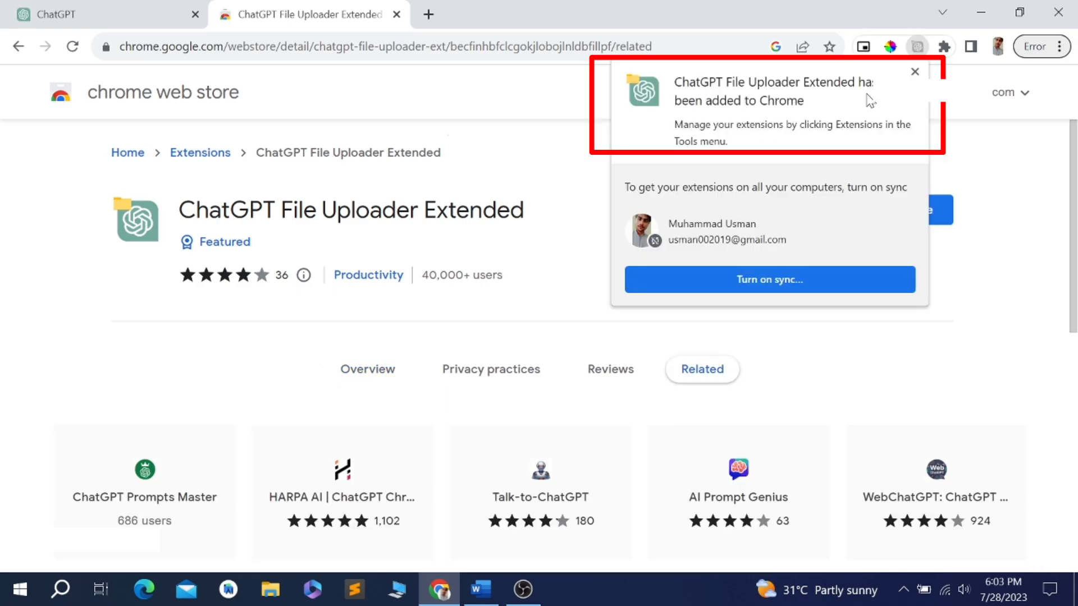
left_click(915, 73)
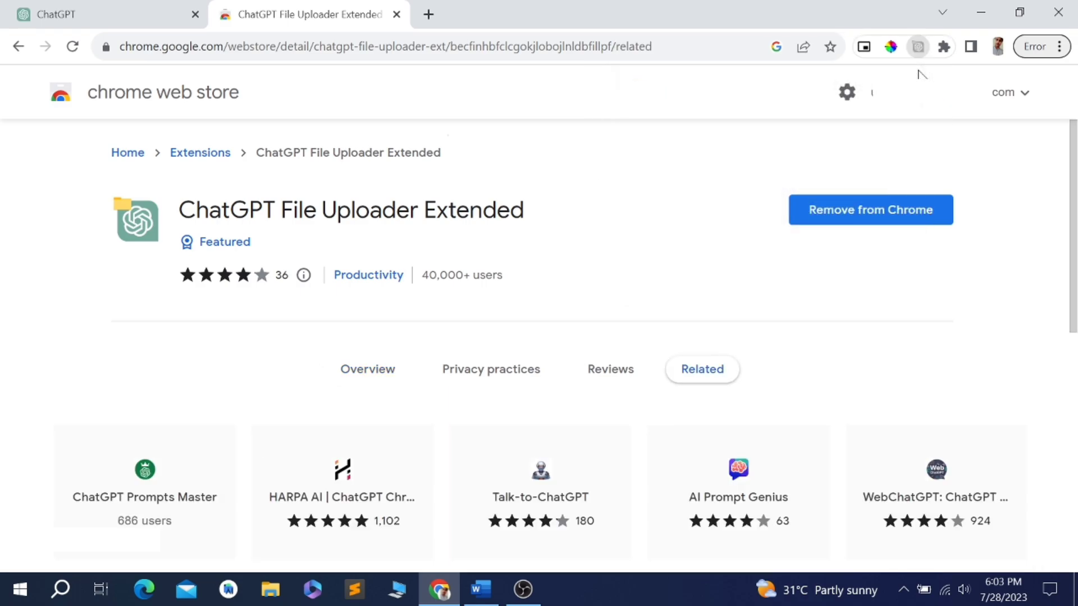
left_click(944, 47)
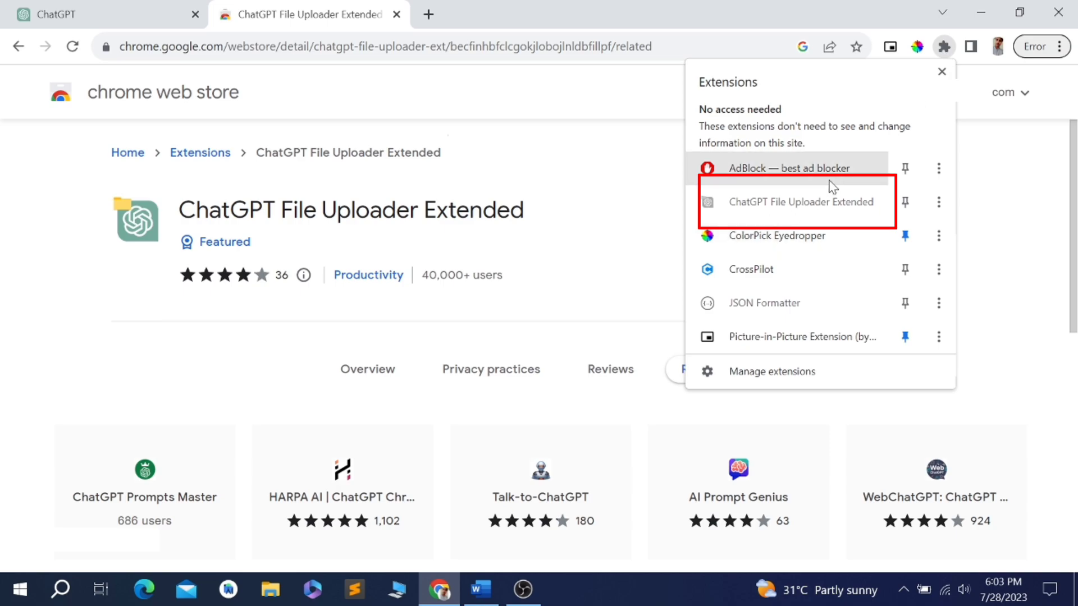
left_click(942, 72)
Reload the ChatGPT tab to enable the 2000-character Upload File option and start a file upload
left_click(114, 18)
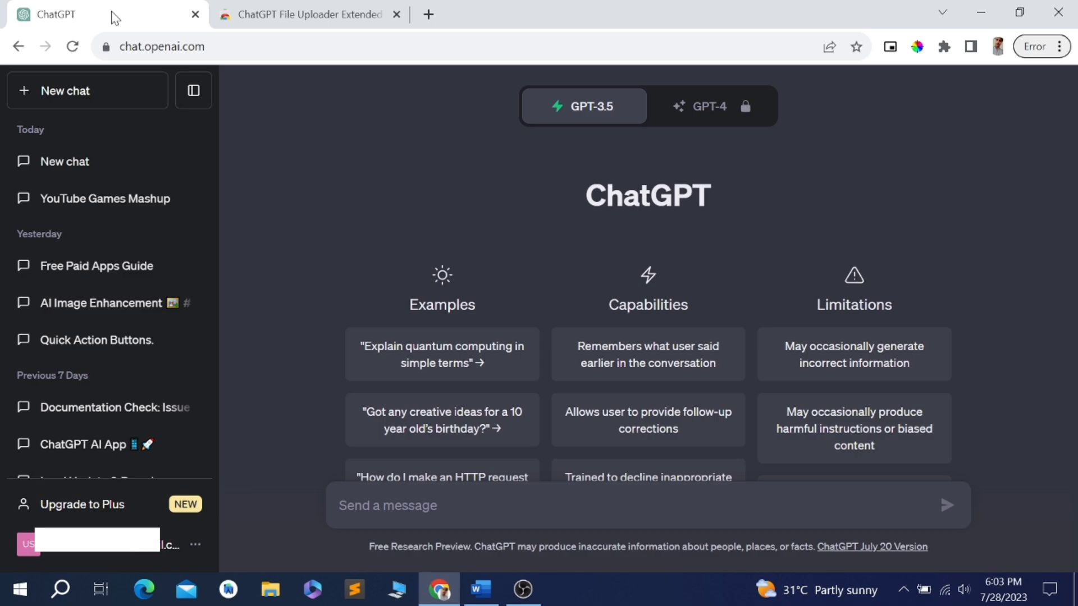
left_click(74, 49)
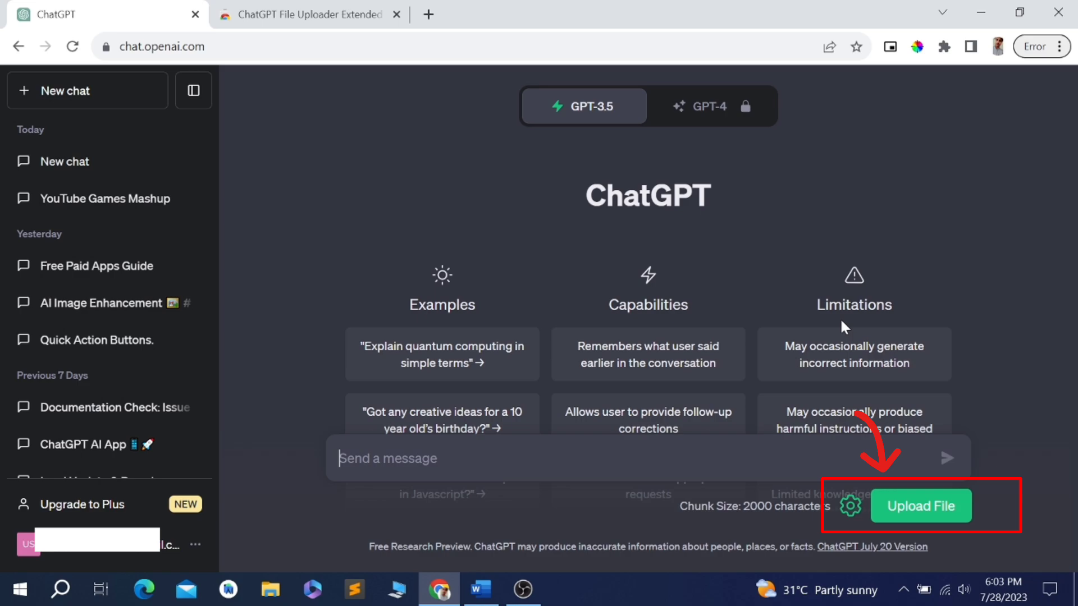
left_click(913, 506)
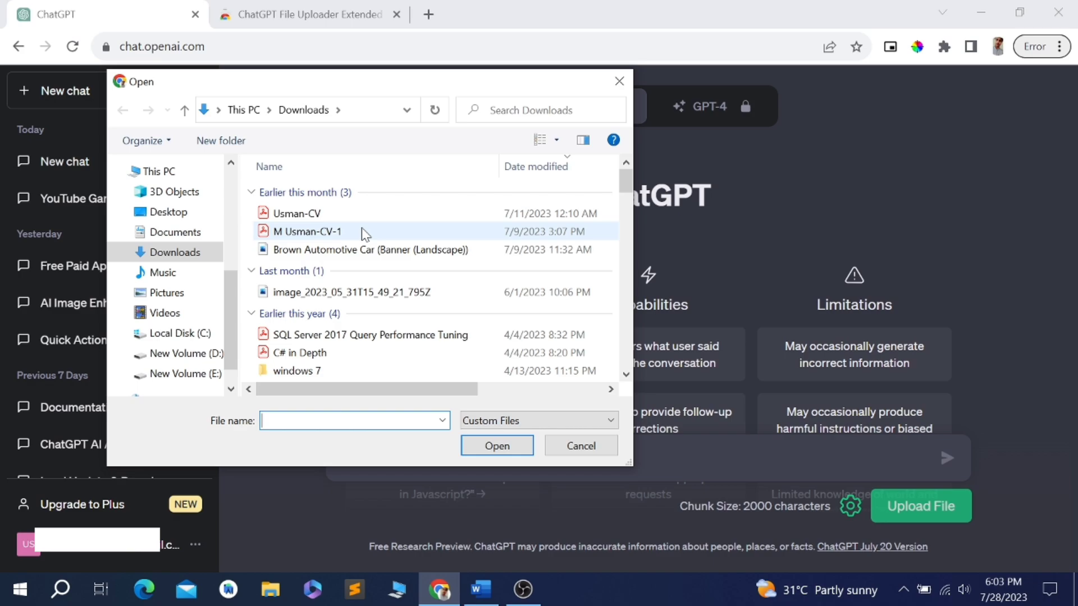
scroll(353, 257, "down", 1)
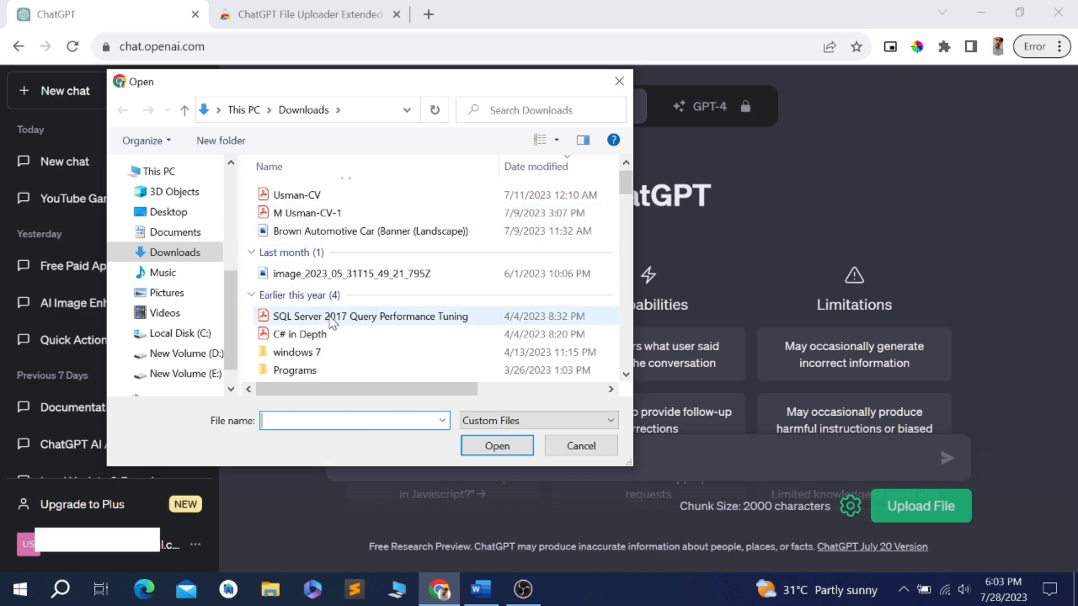
Choose 'SQL Server 2017 Query Performance Tuning' from Downloads and open it
left_click(331, 321)
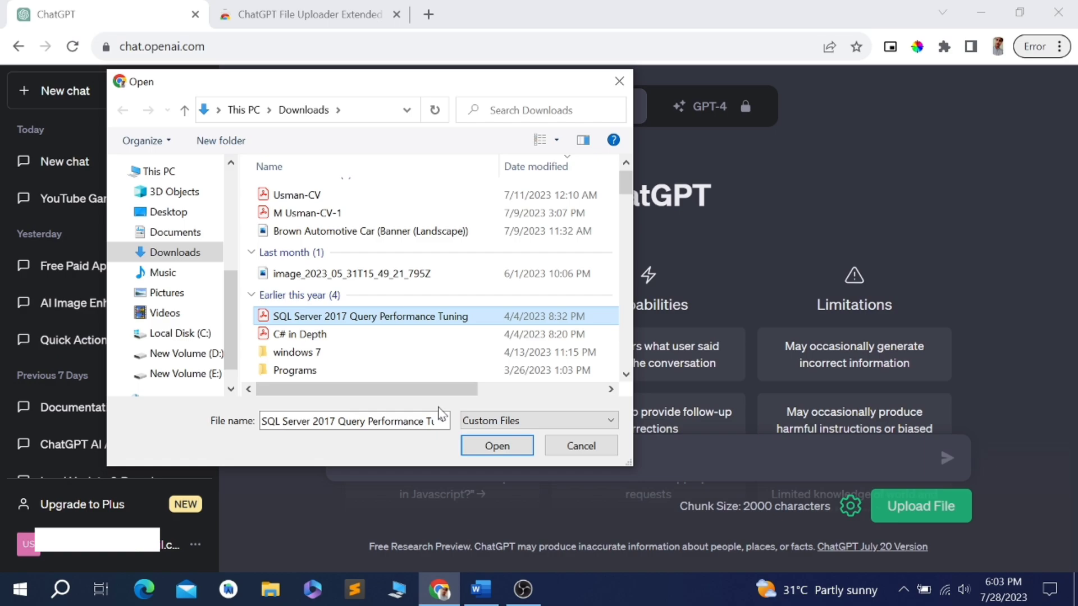
left_click(489, 446)
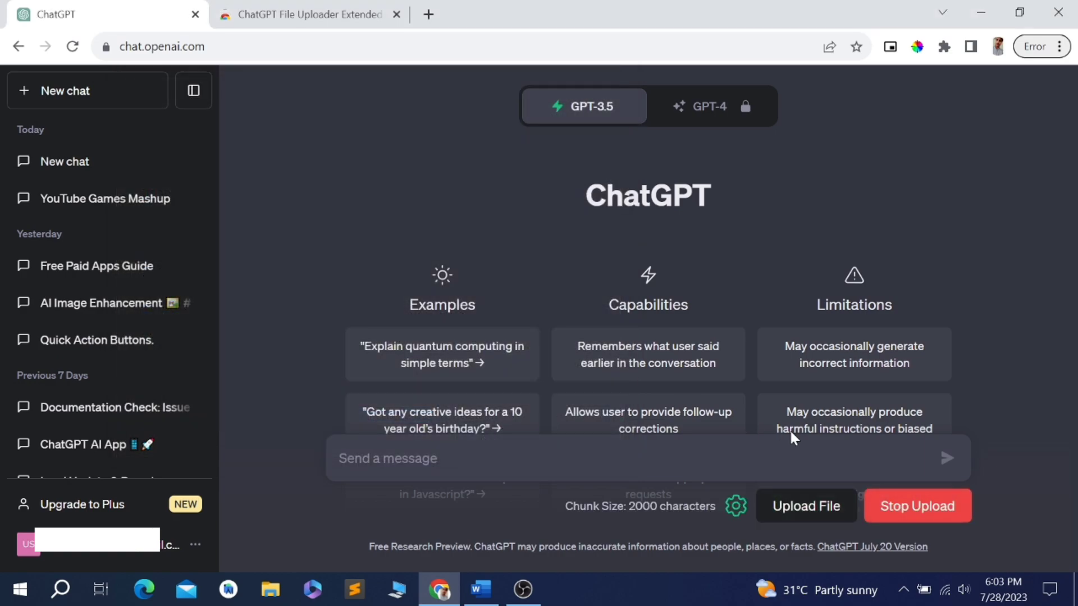